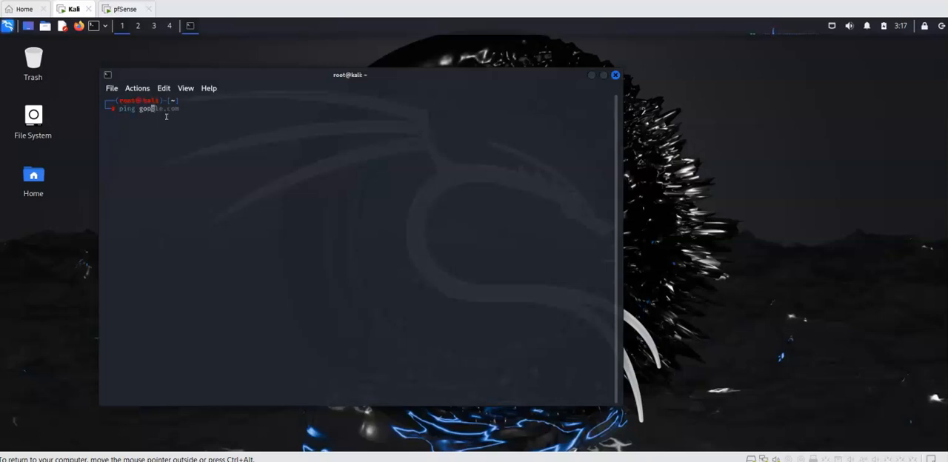
Step: Test internet connectivity with a short ping to google.com and check the machine's network configuration with ifconfig
{"action": "key", "text": "Return"}
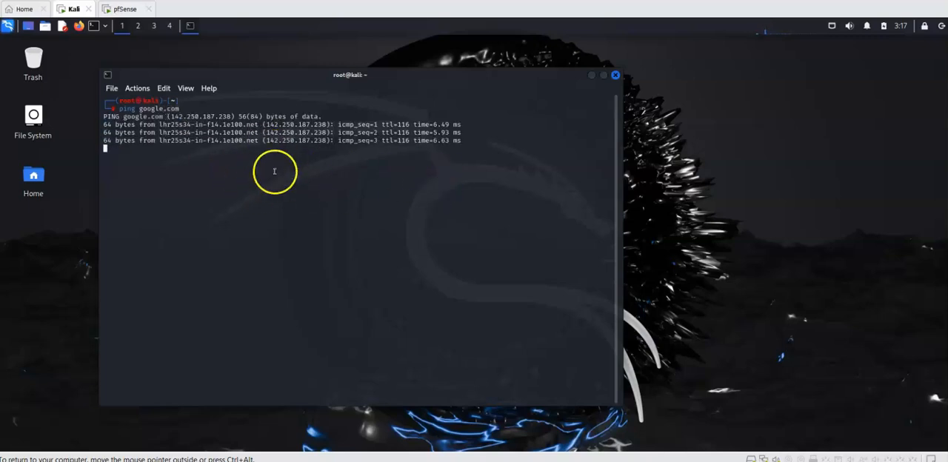
{"action": "key", "text": "ctrl+c"}
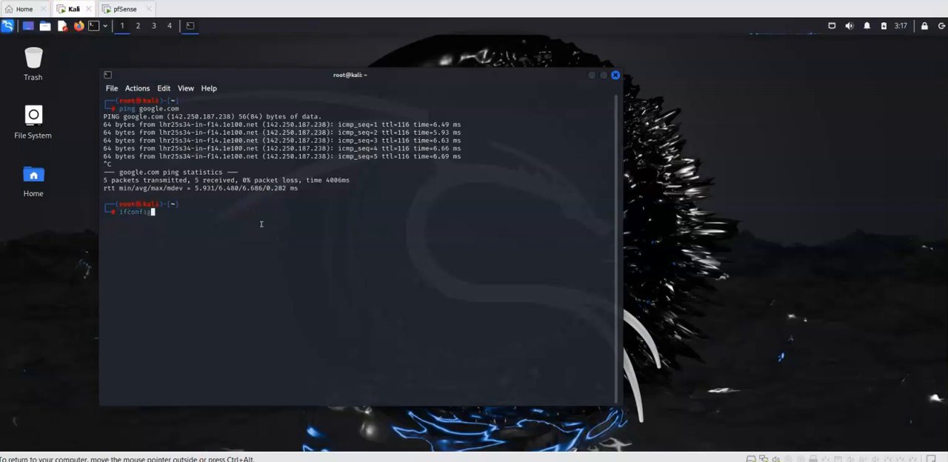
{"action": "key", "text": "Return"}
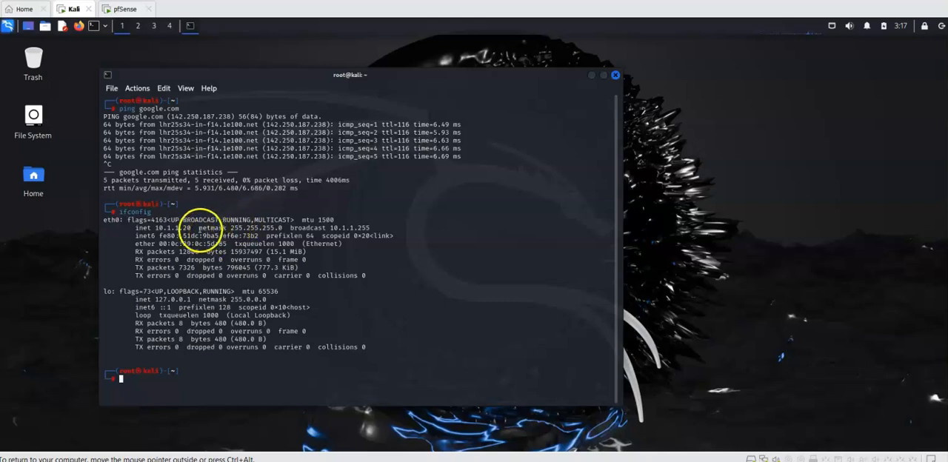
{"action": "double_click", "coordinate": [171, 228]}
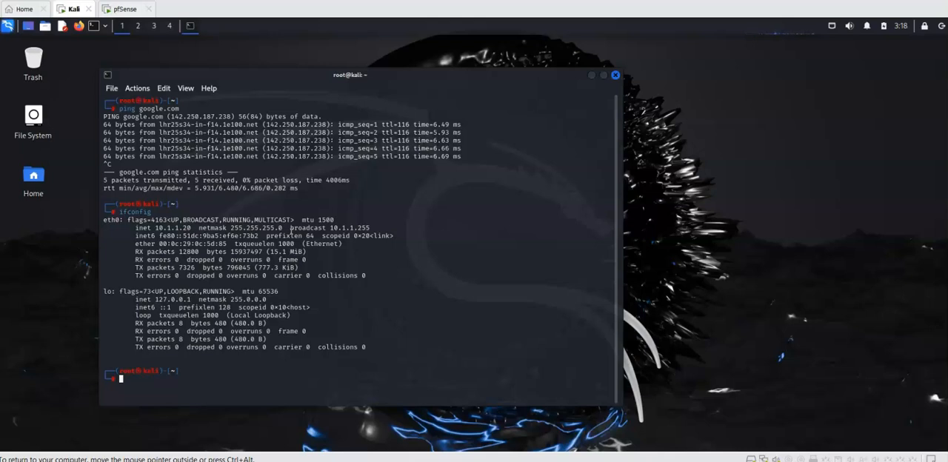
Step: Switch to Firefox and go to google.com
{"action": "left_click", "coordinate": [78, 26]}
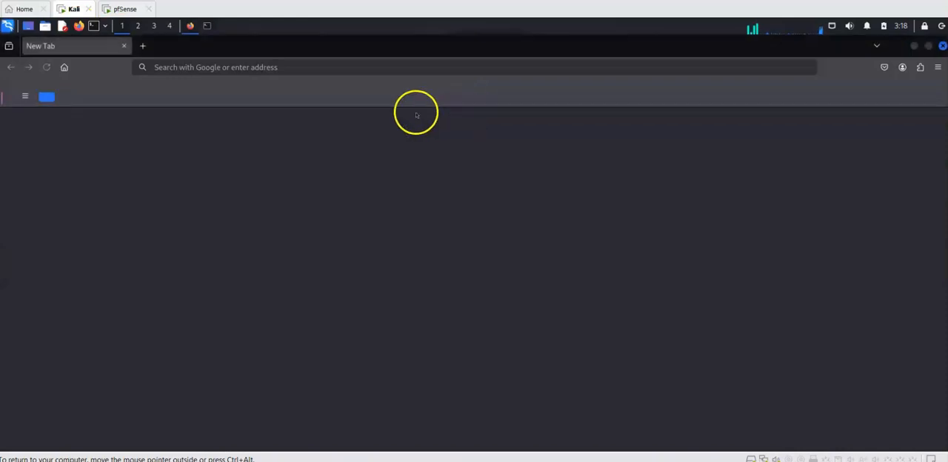
{"action": "left_click", "coordinate": [318, 68]}
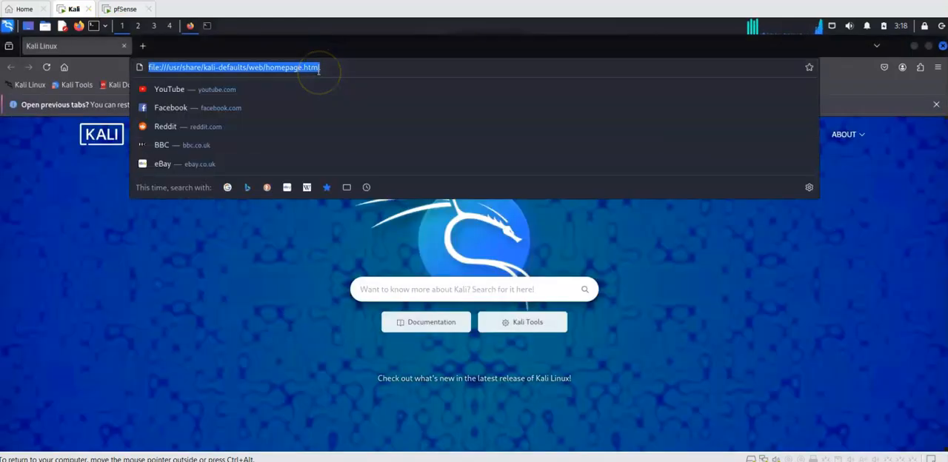
{"action": "type", "text": "goo"}
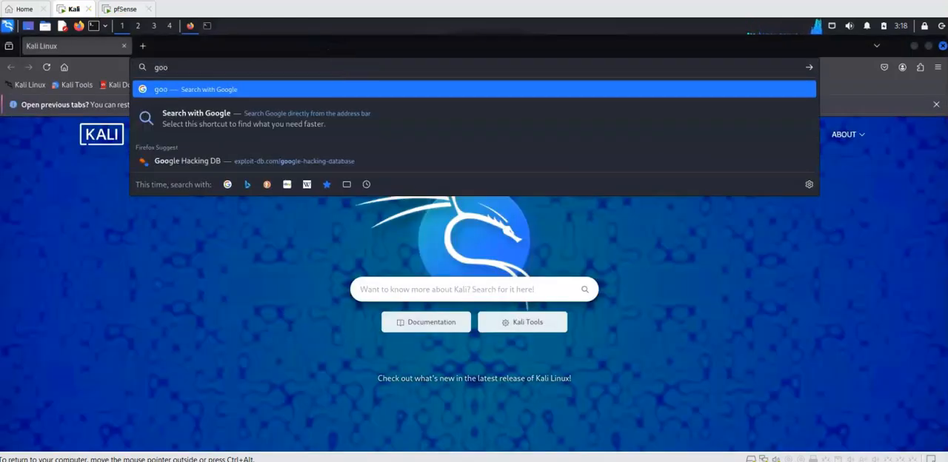
{"action": "type", "text": "gle.com"}
{"action": "key", "text": "Return"}
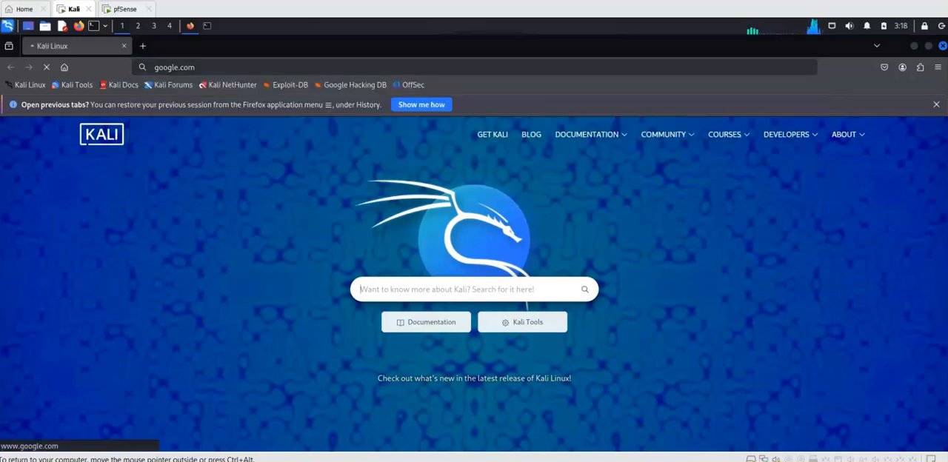
Step: Search Google for "download nessus essentials"
{"action": "type", "text": "downloa"}
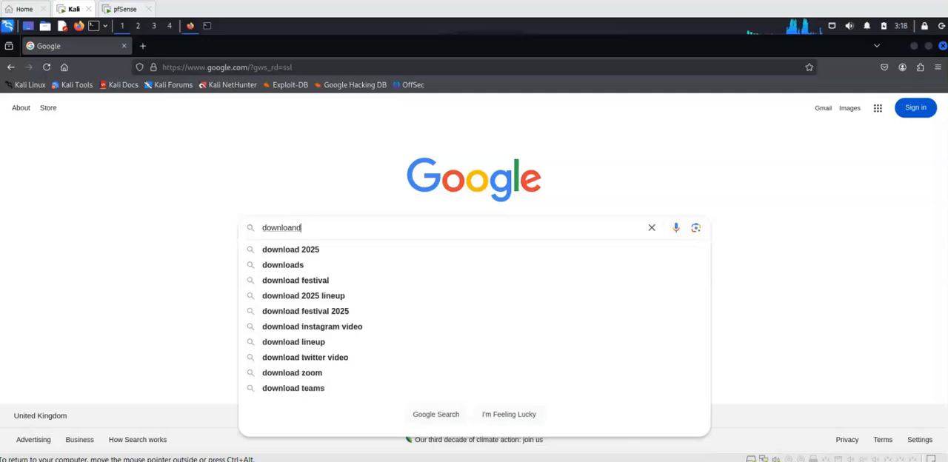
{"action": "type", "text": "d nessus essesn"}
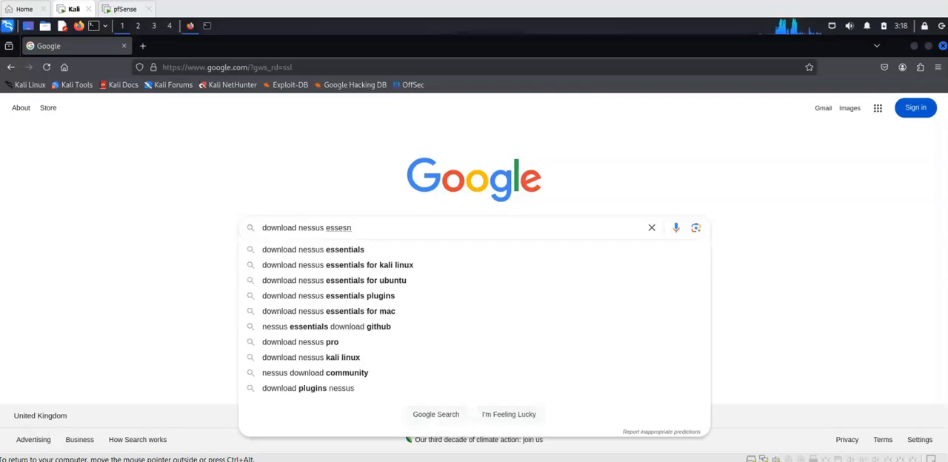
{"action": "key", "text": "BackSpace"}
{"action": "key", "text": "BackSpace"}
{"action": "type", "text": "ntials"}
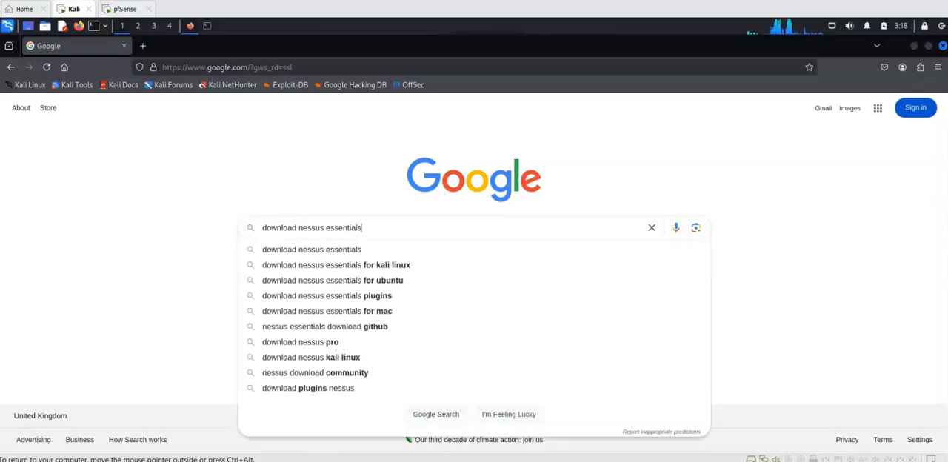
{"action": "key", "text": "Return"}
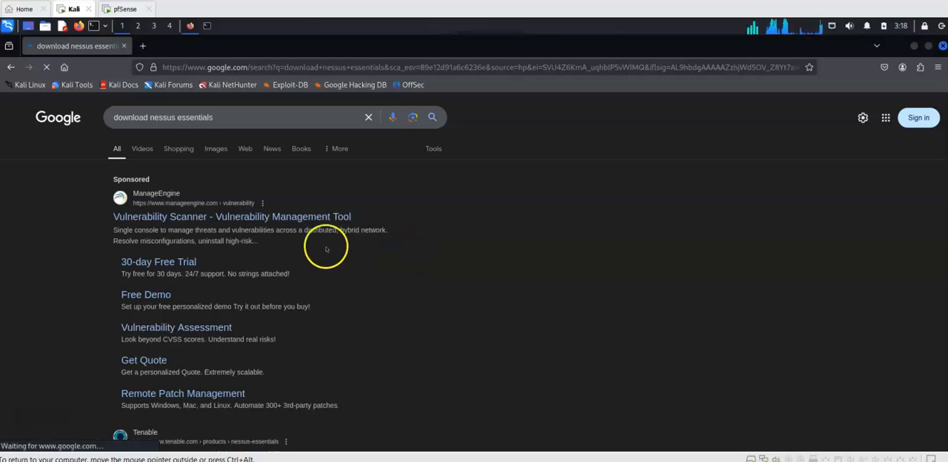
Step: Open Tenable's Nessus Essentials page from the search results and opt out of its tracking preferences
{"action": "scroll", "coordinate": [328, 239], "scroll_direction": "down", "scroll_amount": 3}
{"action": "left_click", "coordinate": [222, 232]}
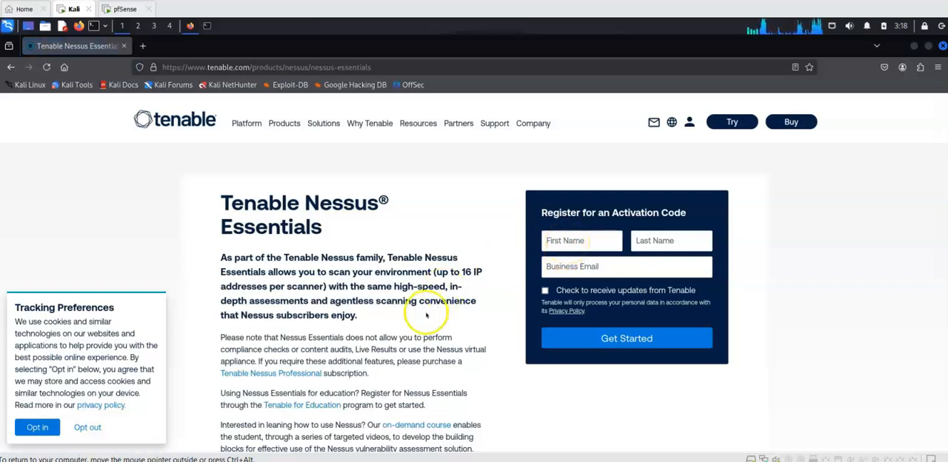
{"action": "left_click_drag", "start_coordinate": [478, 272], "coordinate": [461, 271]}
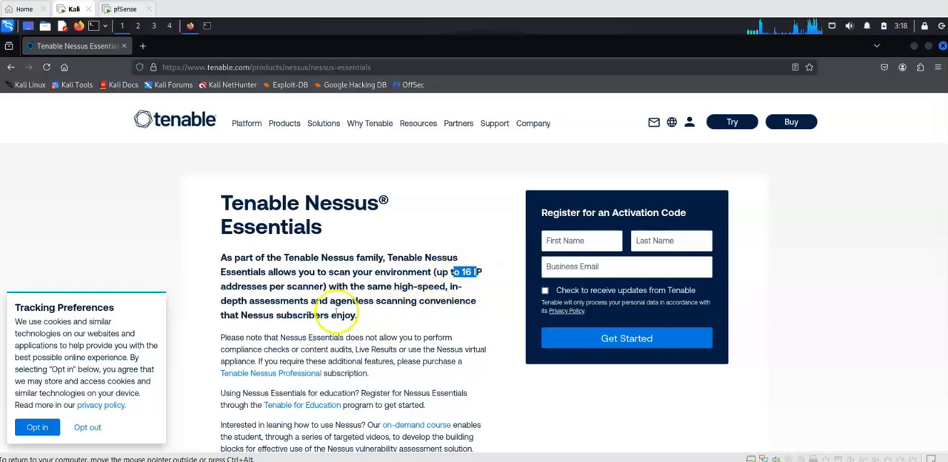
{"action": "left_click", "coordinate": [87, 427]}
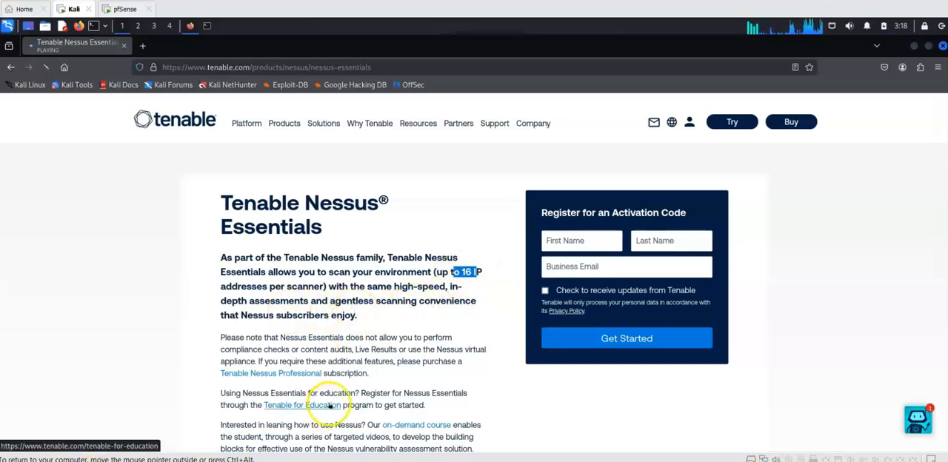
Step: Examine the Nessus Essentials page for its IP address limit and the activation code registration form
{"action": "scroll", "coordinate": [421, 304], "scroll_direction": "down", "scroll_amount": 2}
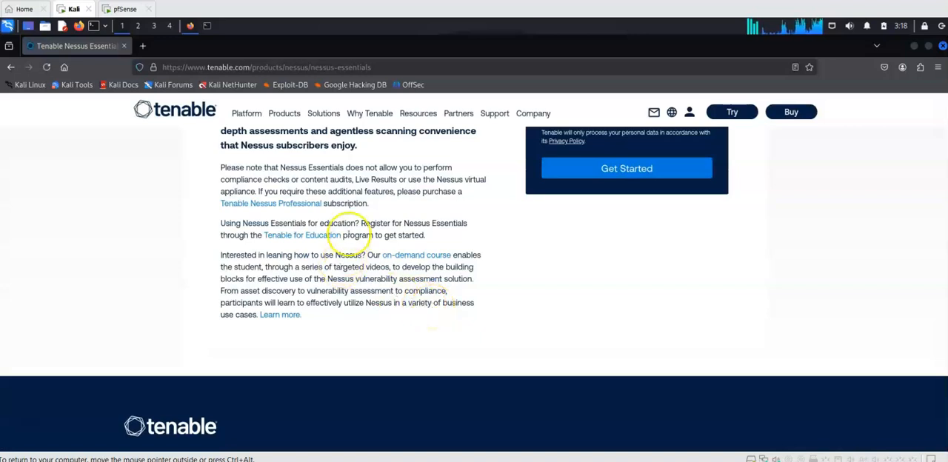
{"action": "scroll", "coordinate": [346, 258], "scroll_direction": "up", "scroll_amount": 2}
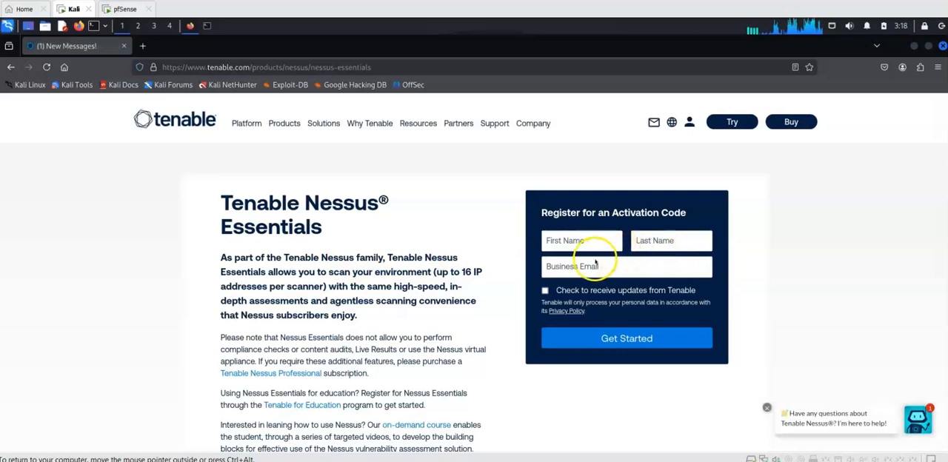
{"action": "left_click", "coordinate": [562, 241]}
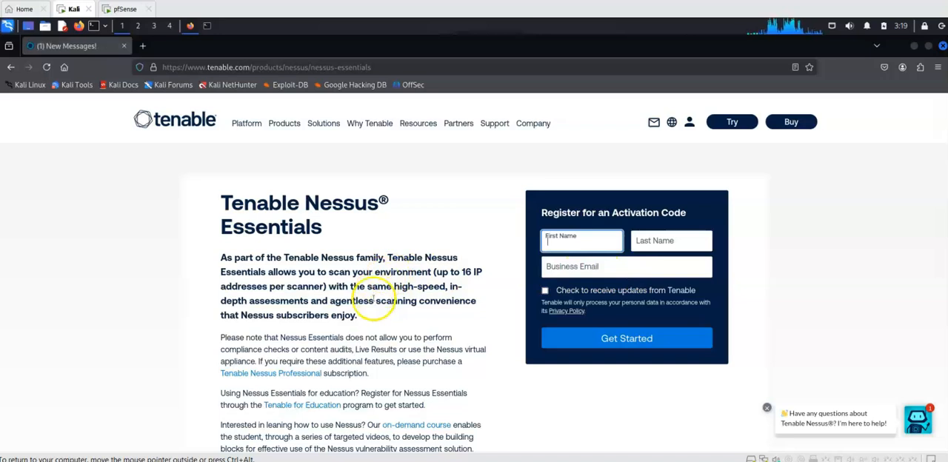
{"action": "left_click_drag", "start_coordinate": [436, 272], "coordinate": [481, 272]}
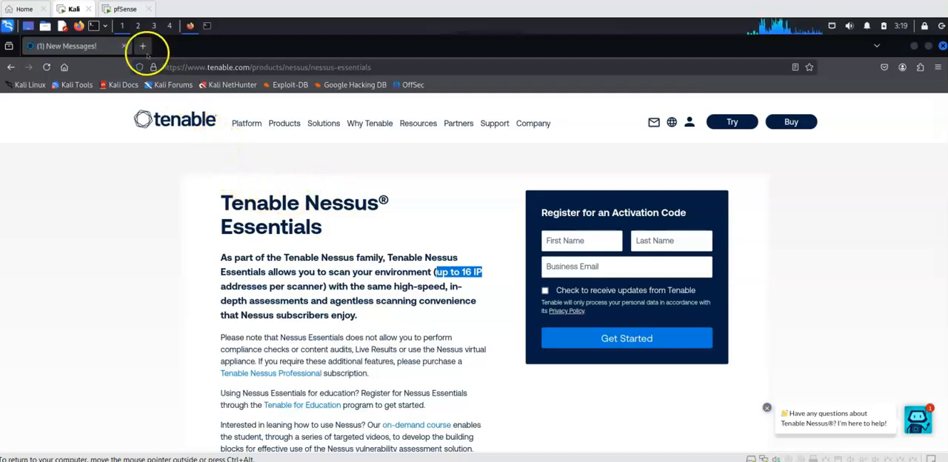
Step: Search the web in a new browser tab for "nessus essential download"
{"action": "left_click", "coordinate": [143, 47]}
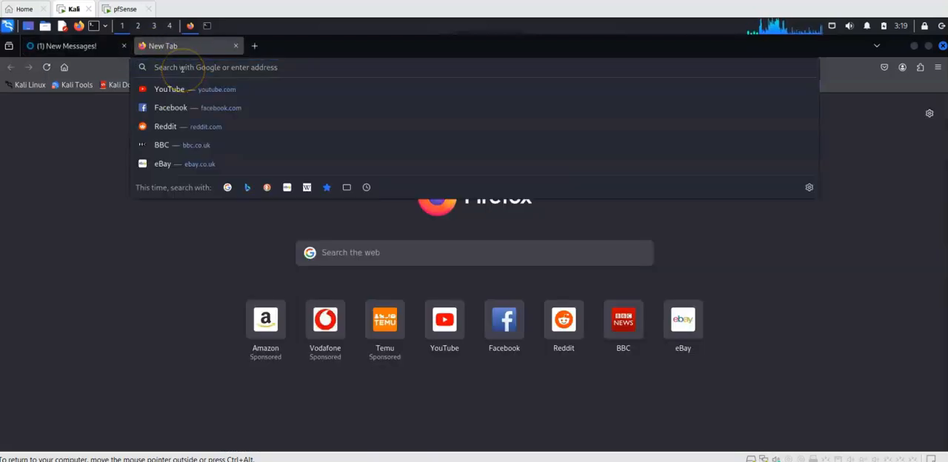
{"action": "type", "text": "ne"}
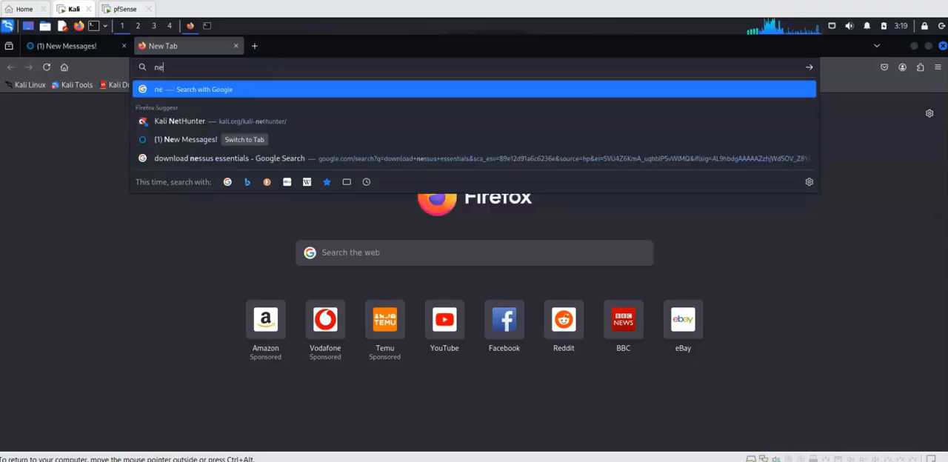
{"action": "type", "text": "ssus ess"}
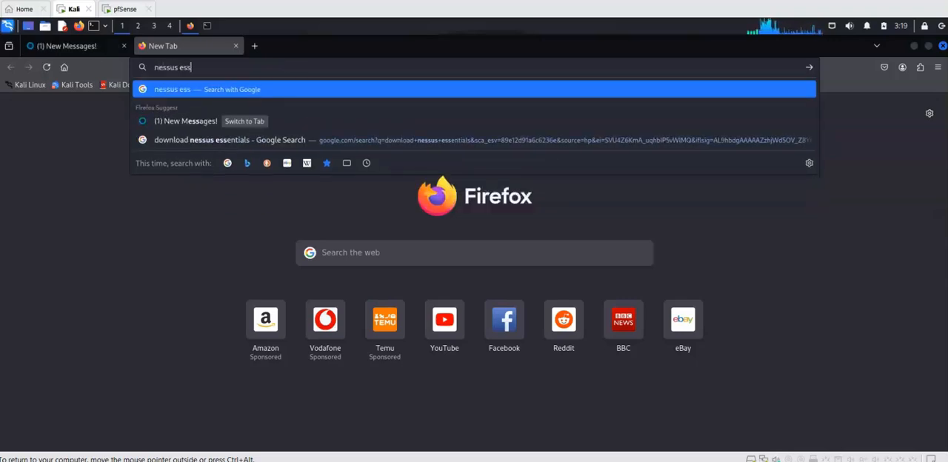
{"action": "type", "text": "ential d"}
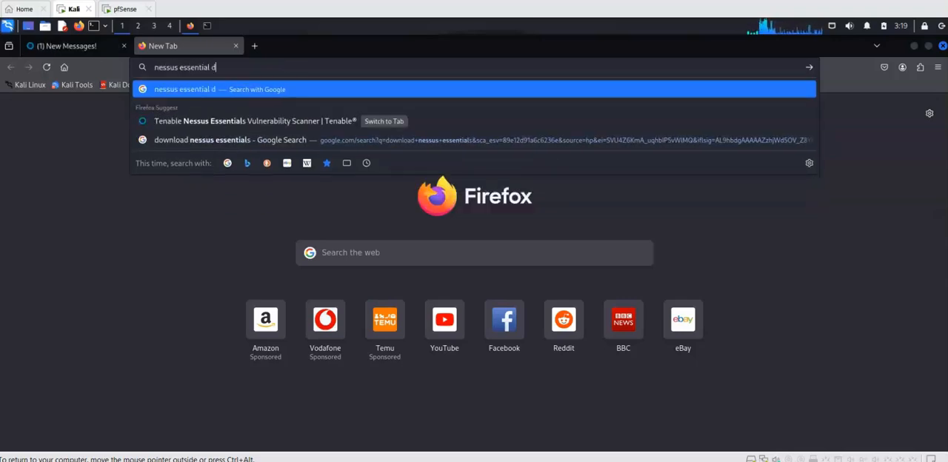
{"action": "type", "text": "ownload"}
{"action": "key", "text": "Return"}
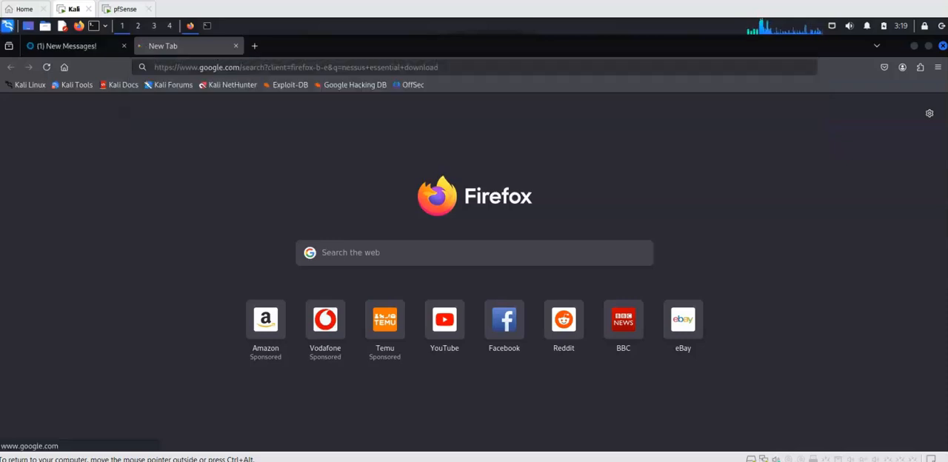
Step: Open Tenable's Downloads page from the search results and view the downloads for Tenable Nessus
{"action": "scroll", "coordinate": [498, 224], "scroll_direction": "down", "scroll_amount": 1}
{"action": "scroll", "coordinate": [499, 225], "scroll_direction": "down", "scroll_amount": 3}
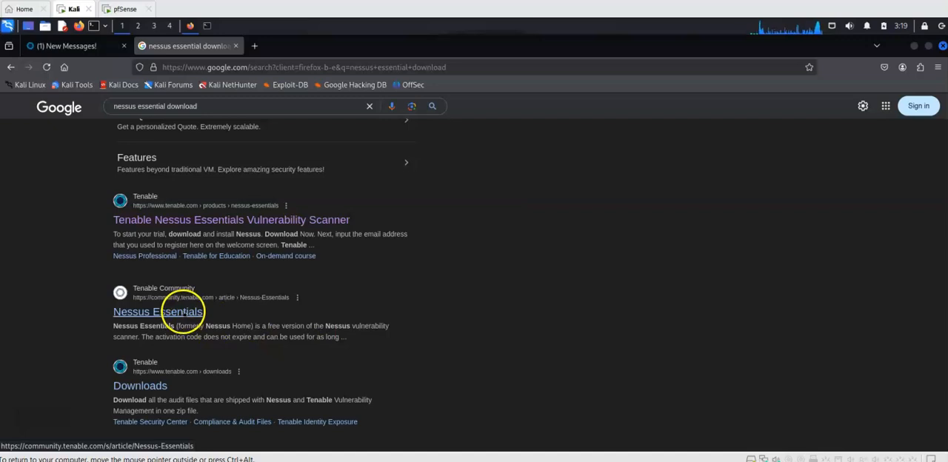
{"action": "scroll", "coordinate": [246, 304], "scroll_direction": "down", "scroll_amount": 2}
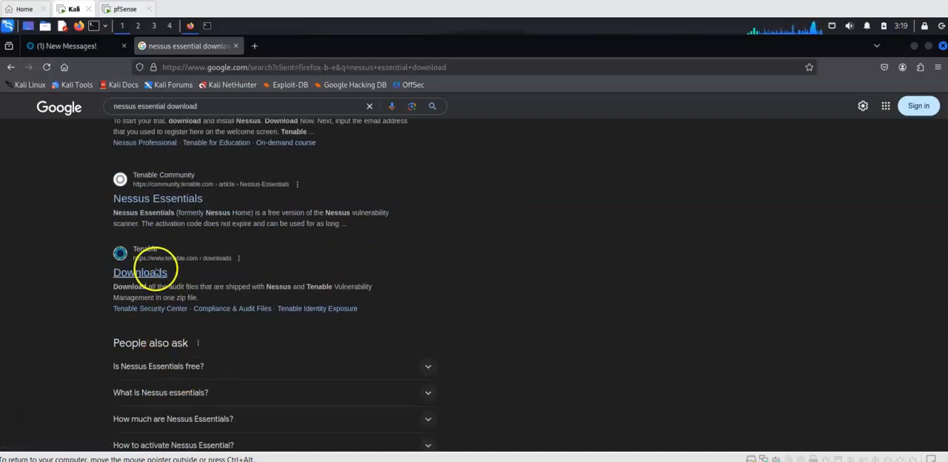
{"action": "left_click", "coordinate": [156, 273]}
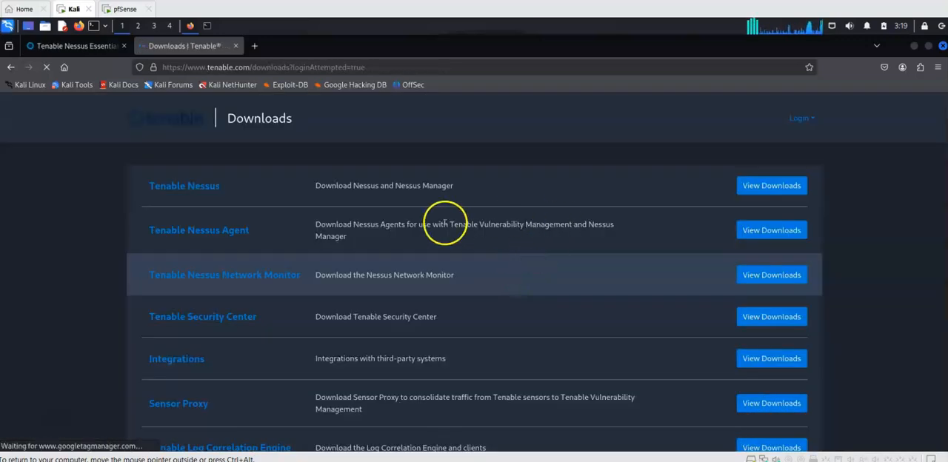
{"action": "left_click", "coordinate": [757, 191]}
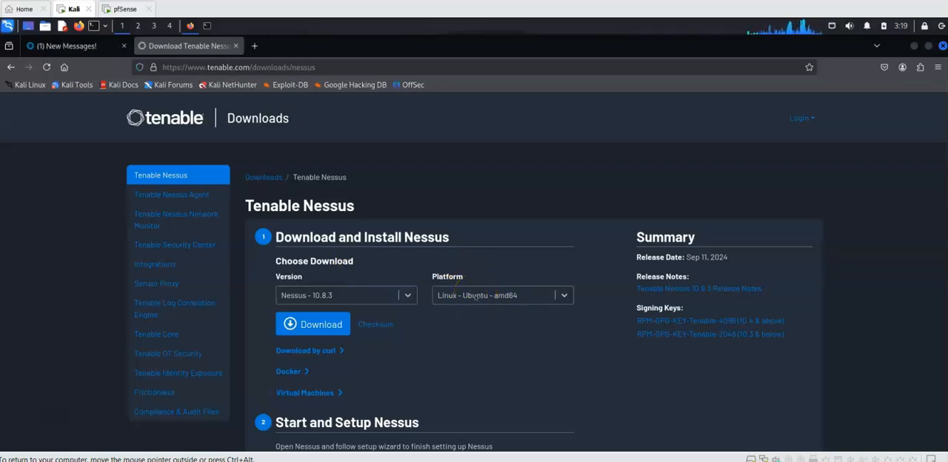
Step: Keep version Nessus - 10.8.3 and set the download platform to Linux - Debian - amd64
{"action": "left_click", "coordinate": [405, 295]}
{"action": "left_click", "coordinate": [406, 296]}
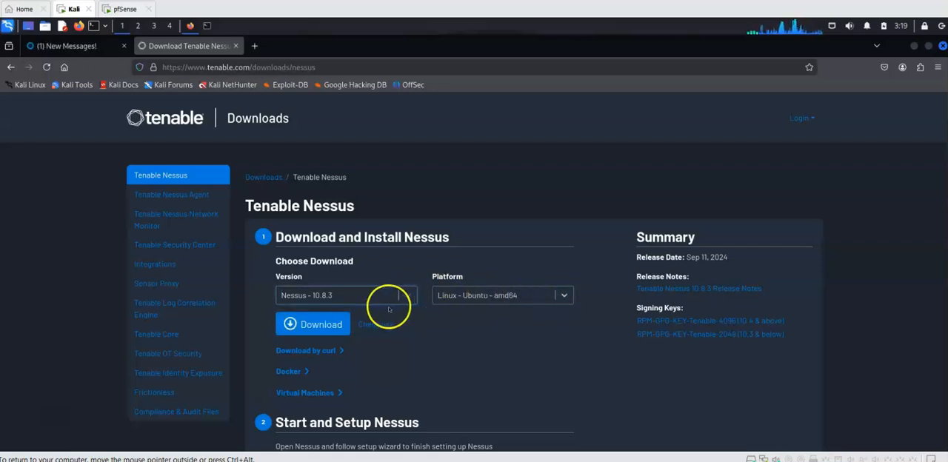
{"action": "left_click", "coordinate": [563, 294]}
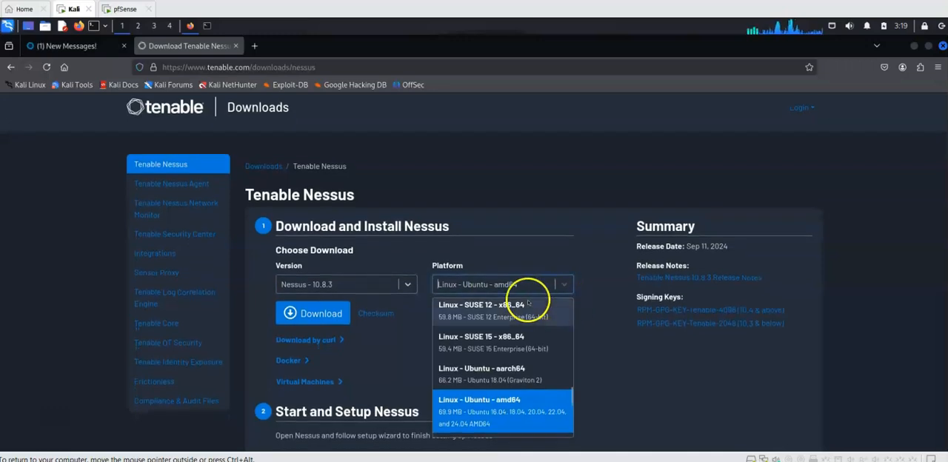
{"action": "scroll", "coordinate": [517, 345], "scroll_direction": "up", "scroll_amount": 5}
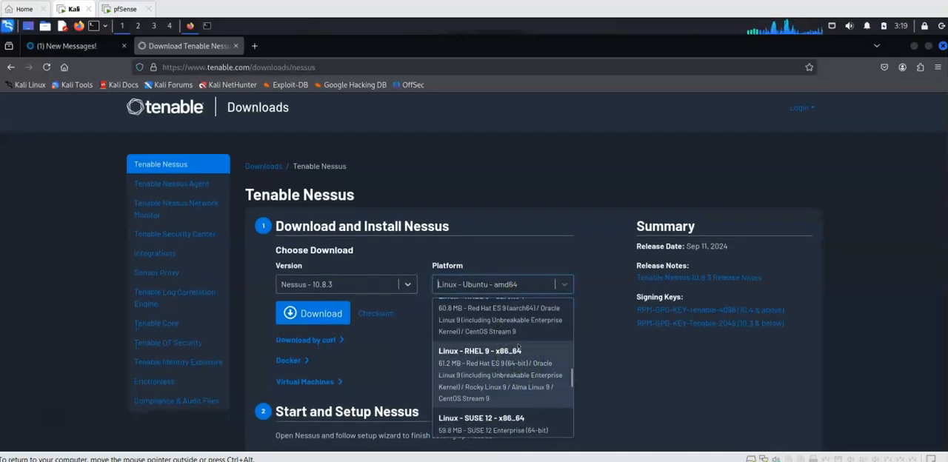
{"action": "scroll", "coordinate": [519, 345], "scroll_direction": "up", "scroll_amount": 1}
{"action": "scroll", "coordinate": [518, 345], "scroll_direction": "up", "scroll_amount": 2}
{"action": "scroll", "coordinate": [519, 346], "scroll_direction": "up", "scroll_amount": 3}
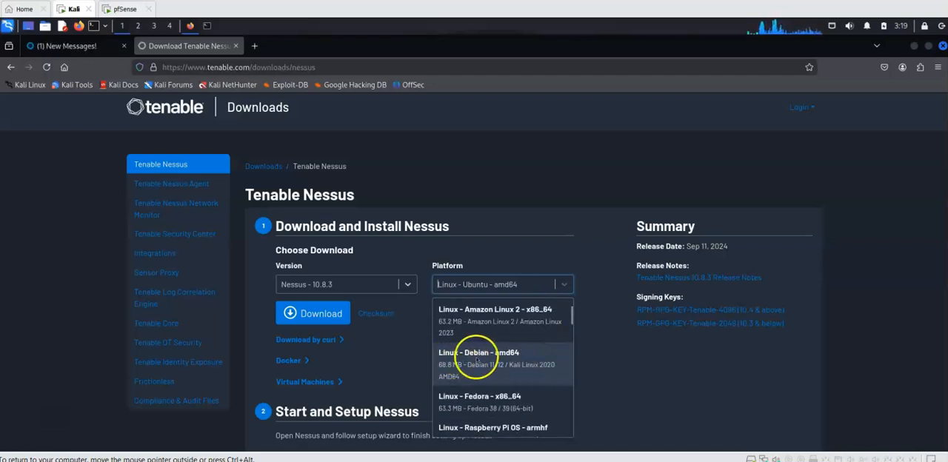
{"action": "left_click", "coordinate": [513, 368]}
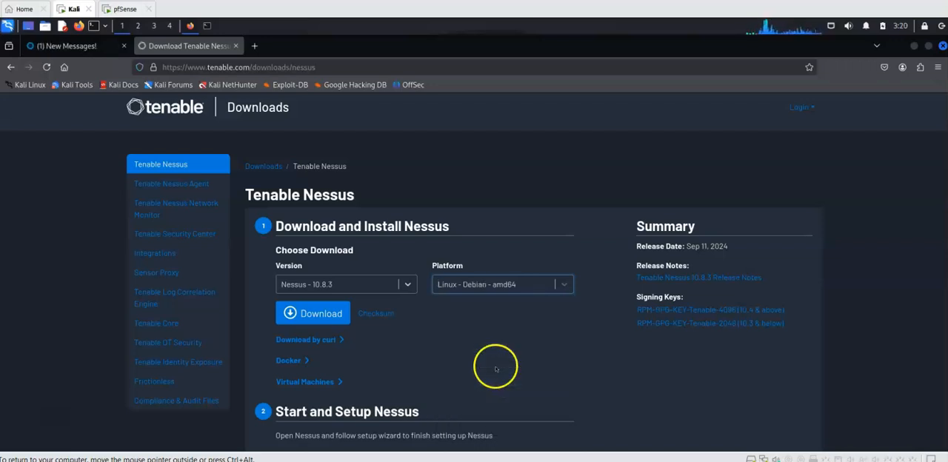
Step: Download the Nessus 10.8.3 package for Linux - Debian - amd64 and accept the license agreement
{"action": "left_click", "coordinate": [328, 313]}
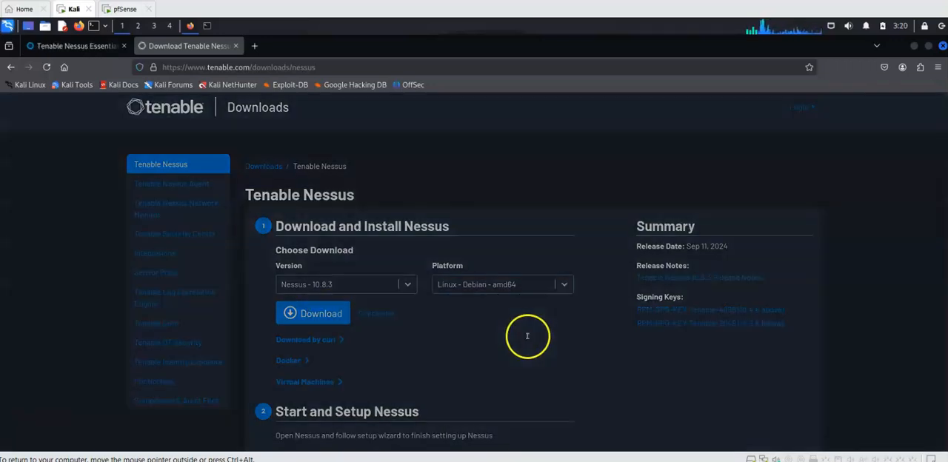
{"action": "scroll", "coordinate": [478, 310], "scroll_direction": "down", "scroll_amount": 10}
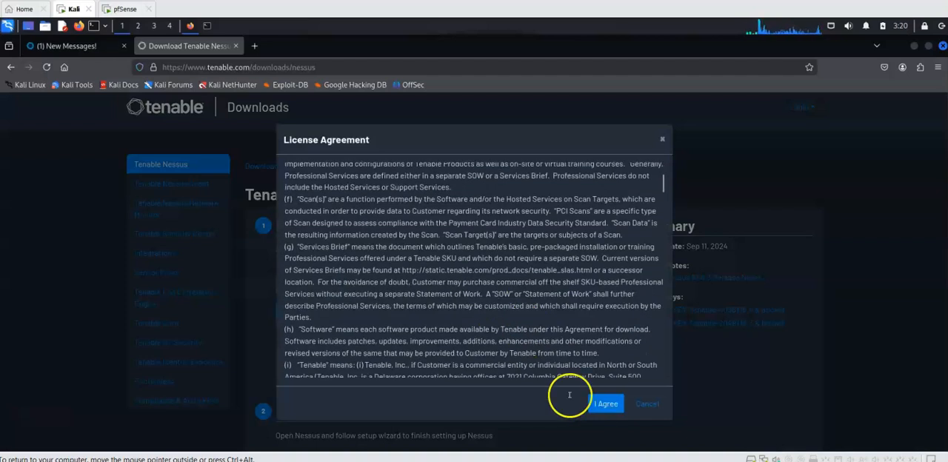
{"action": "left_click", "coordinate": [605, 404]}
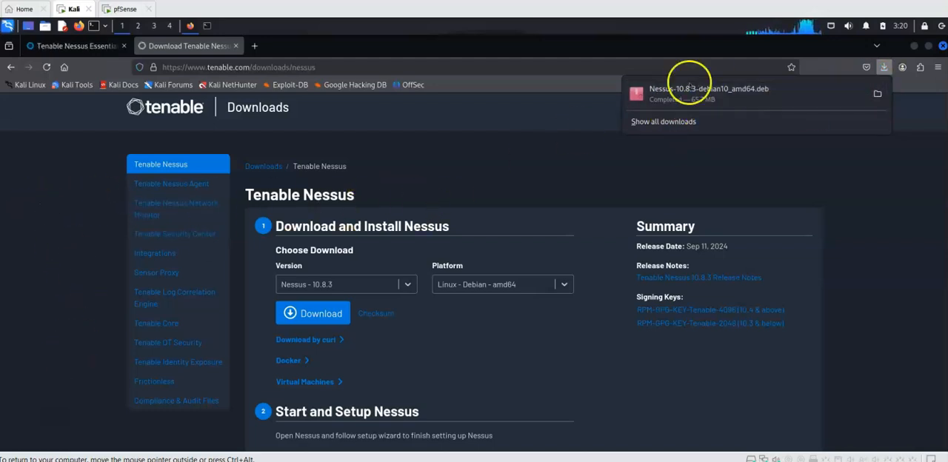
Step: Minimize the browser and open the Downloads folder inside the Home folder to view the downloaded Nessus package
{"action": "left_click", "coordinate": [915, 46]}
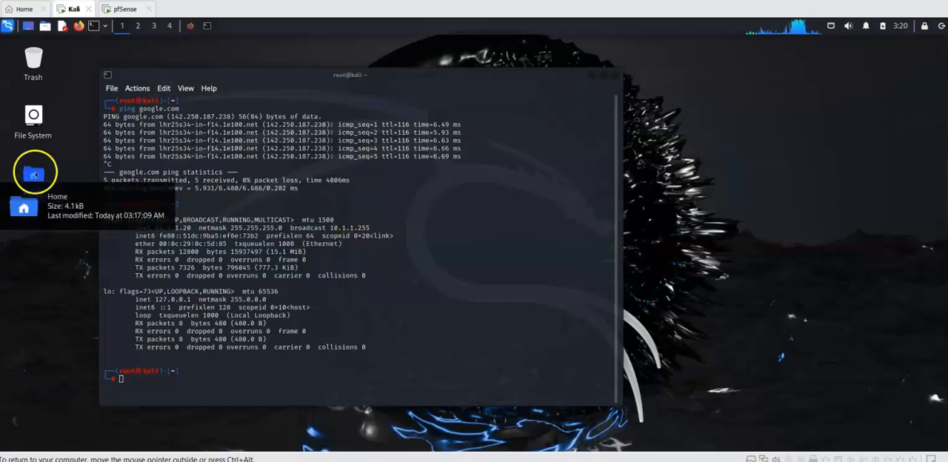
{"action": "double_click", "coordinate": [33, 174]}
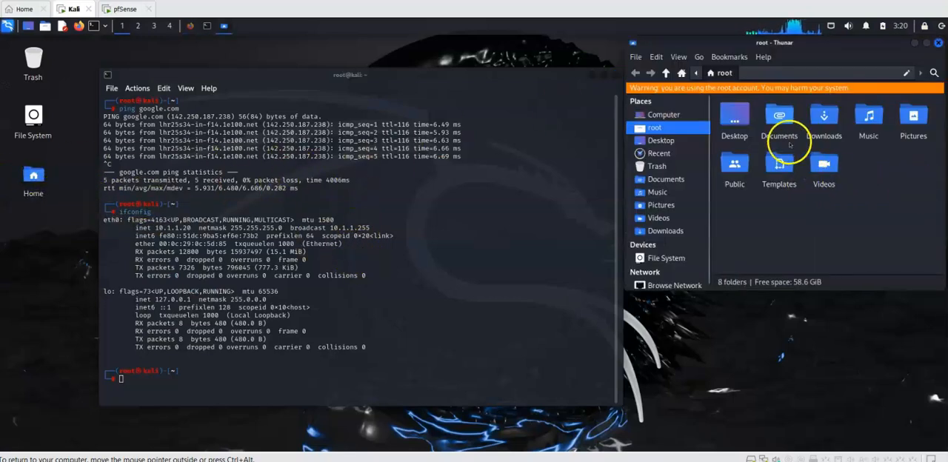
{"action": "double_click", "coordinate": [823, 117]}
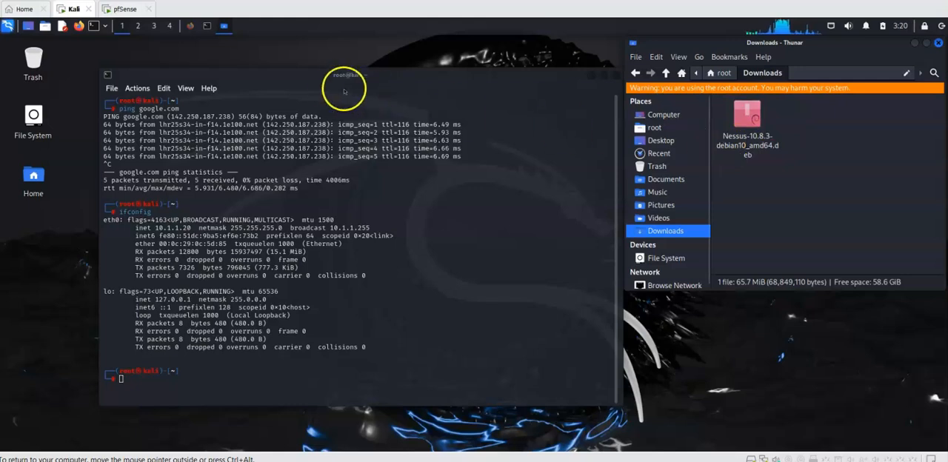
Step: Return to the root terminal and clear its earlier output with the clear command
{"action": "left_click", "coordinate": [378, 252]}
{"action": "left_click", "coordinate": [291, 335]}
{"action": "type", "text": "clear"}
{"action": "key", "text": "Return"}
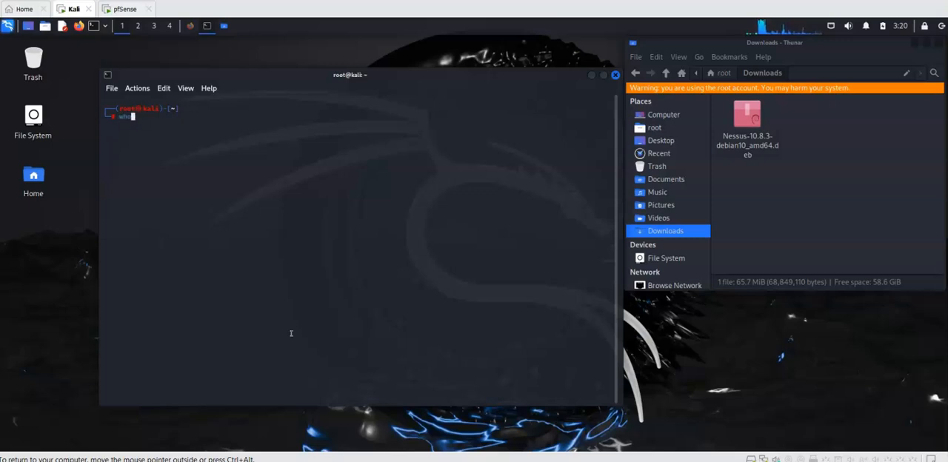
Step: Print the terminal's working directory with pwd and list its contents with ls -lh
{"action": "left_click_drag", "start_coordinate": [143, 111], "coordinate": [115, 114]}
{"action": "key", "text": "Return"}
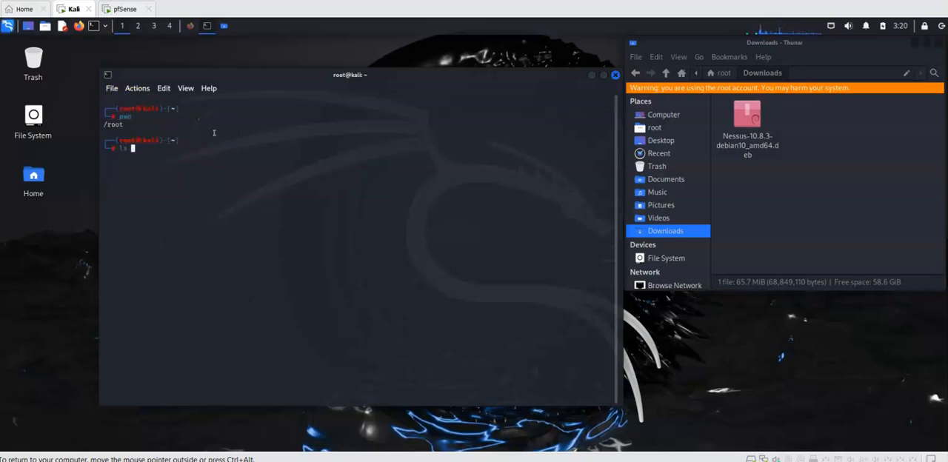
{"action": "key", "text": "Return"}
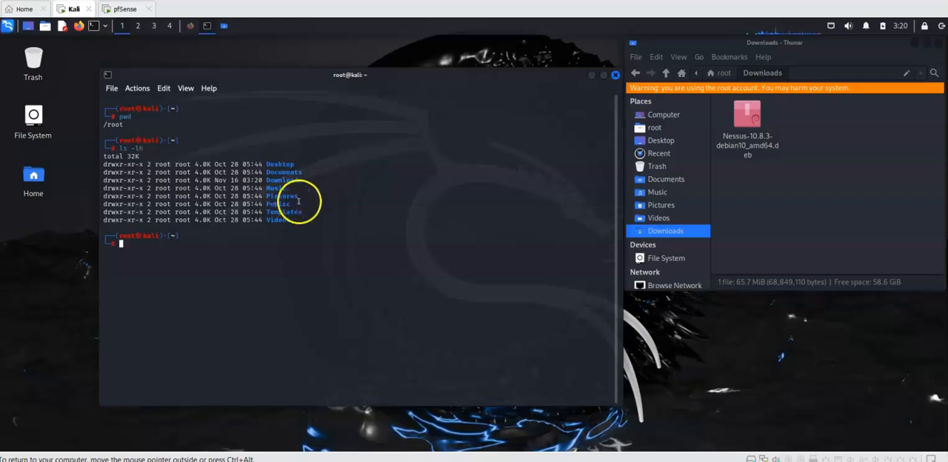
Step: Change the terminal's directory to Downloads and list the files there with ls -lh
{"action": "left_click_drag", "start_coordinate": [300, 180], "coordinate": [272, 180]}
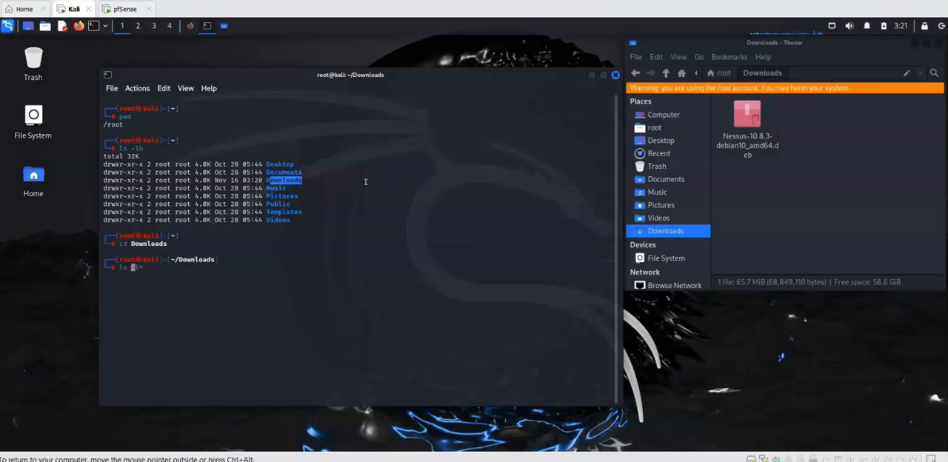
{"action": "key", "text": "Return"}
{"action": "left_click_drag", "start_coordinate": [391, 284], "coordinate": [259, 284]}
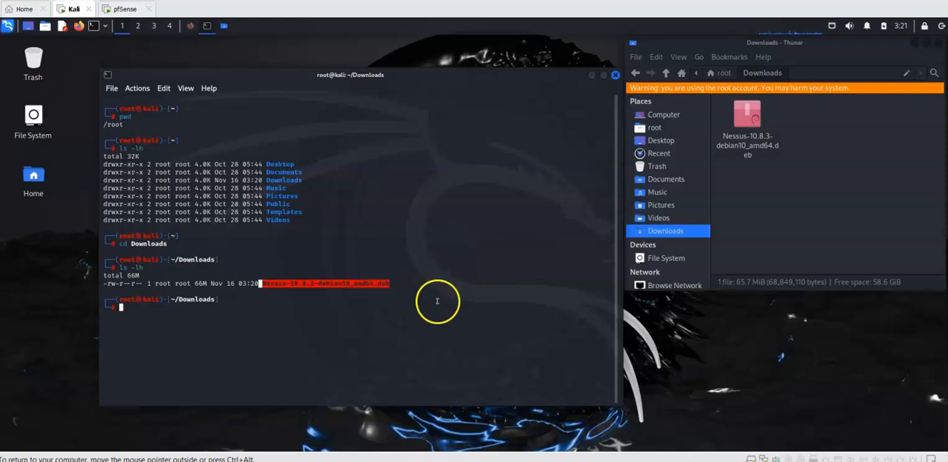
Step: Install the downloaded package by running dpkg -i Nessus-10.8.3-debian10_amd64.deb
{"action": "left_click", "coordinate": [296, 304]}
{"action": "left_click_drag", "start_coordinate": [264, 284], "coordinate": [390, 284]}
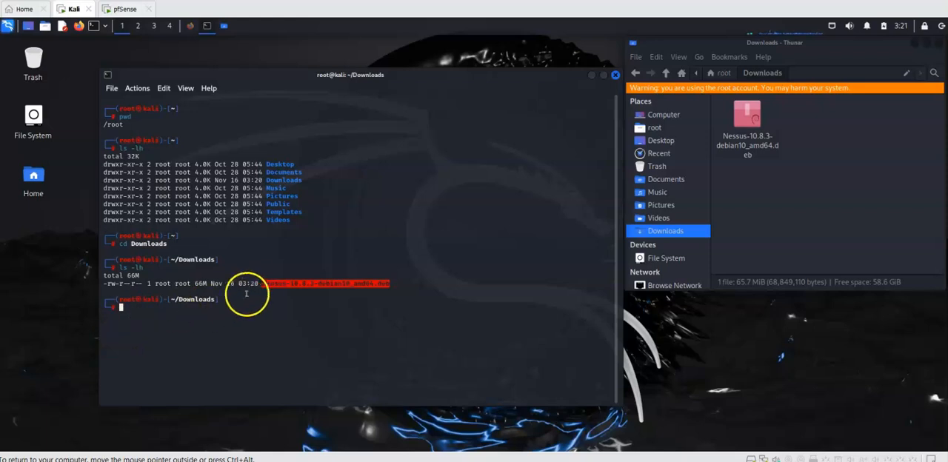
{"action": "left_click", "coordinate": [153, 321]}
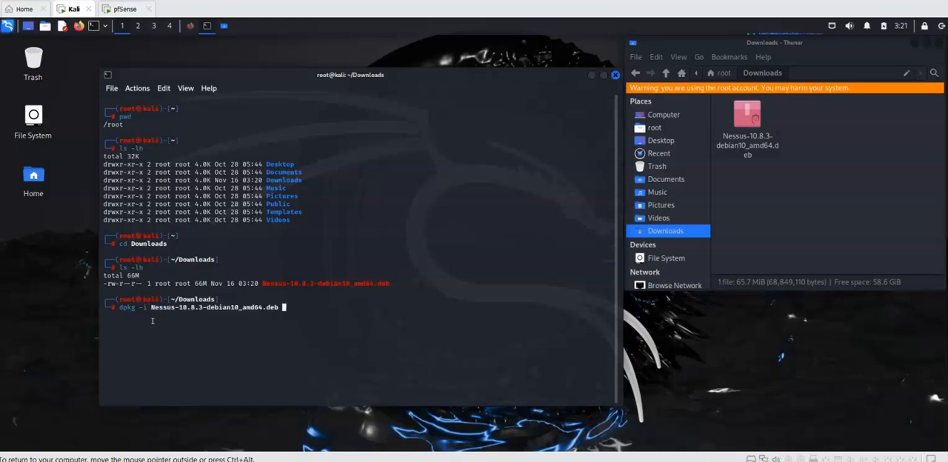
{"action": "key", "text": "Return"}
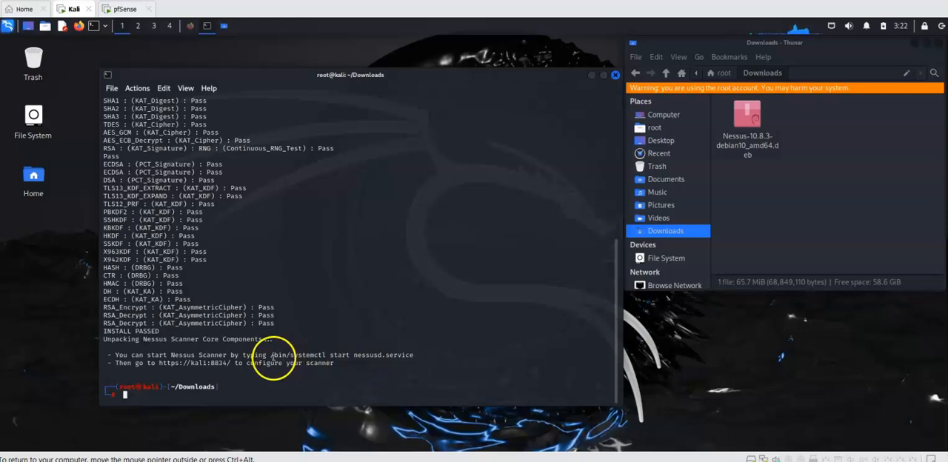
Step: Copy the service start command from the installer output and run /bin/systemctl start nessusd.service
{"action": "left_click_drag", "start_coordinate": [271, 356], "coordinate": [415, 356]}
{"action": "right_click", "coordinate": [410, 355]}
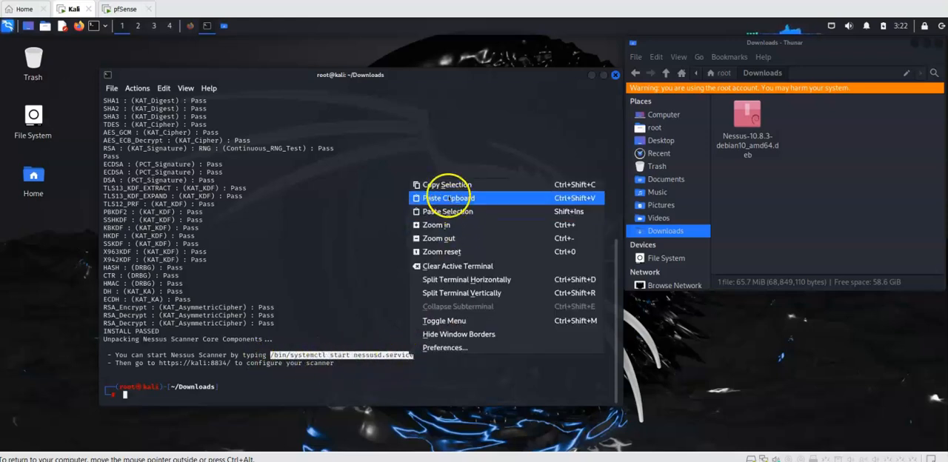
{"action": "left_click", "coordinate": [449, 181]}
{"action": "right_click", "coordinate": [190, 393]}
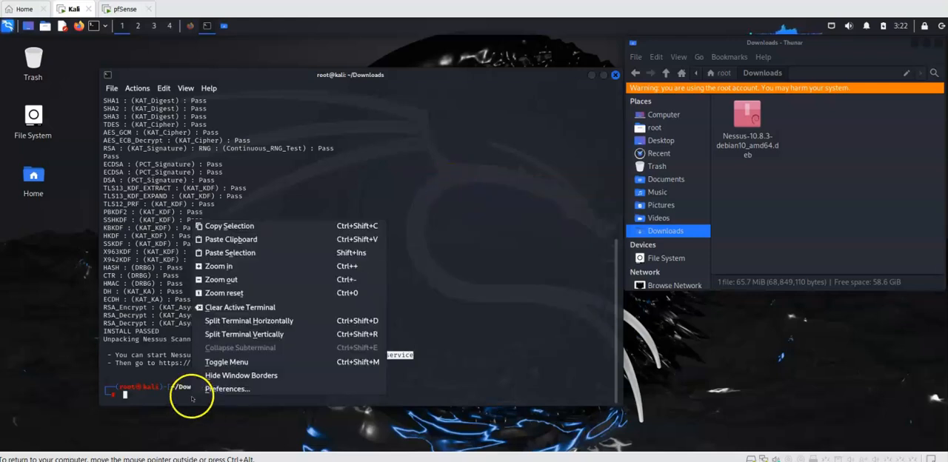
{"action": "left_click", "coordinate": [239, 252]}
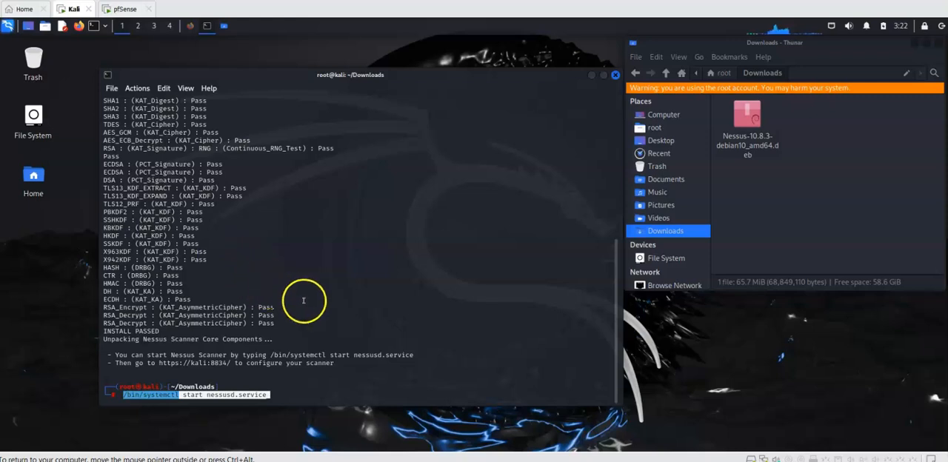
{"action": "key", "text": "Return"}
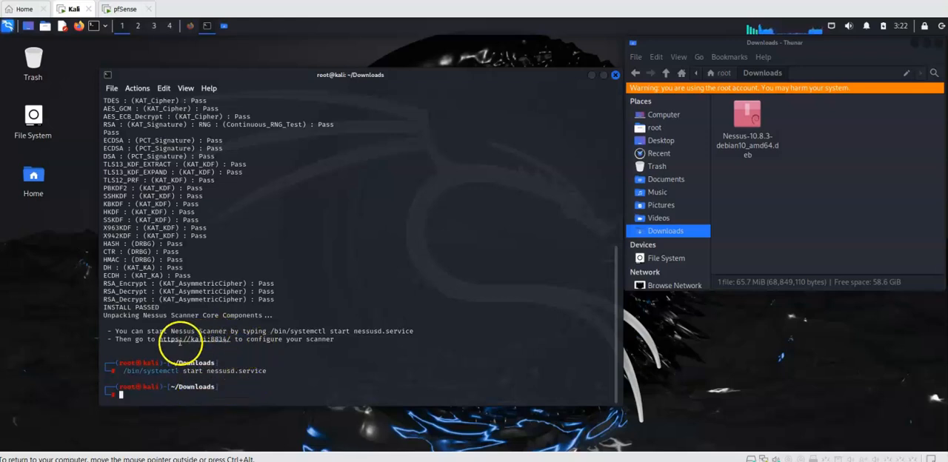
{"action": "left_click", "coordinate": [190, 27]}
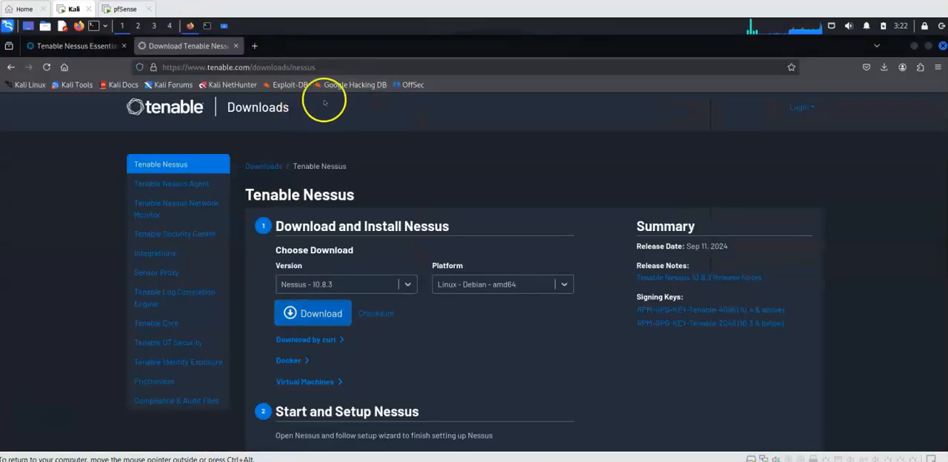
{"action": "left_click", "coordinate": [256, 46]}
{"action": "left_click", "coordinate": [259, 67]}
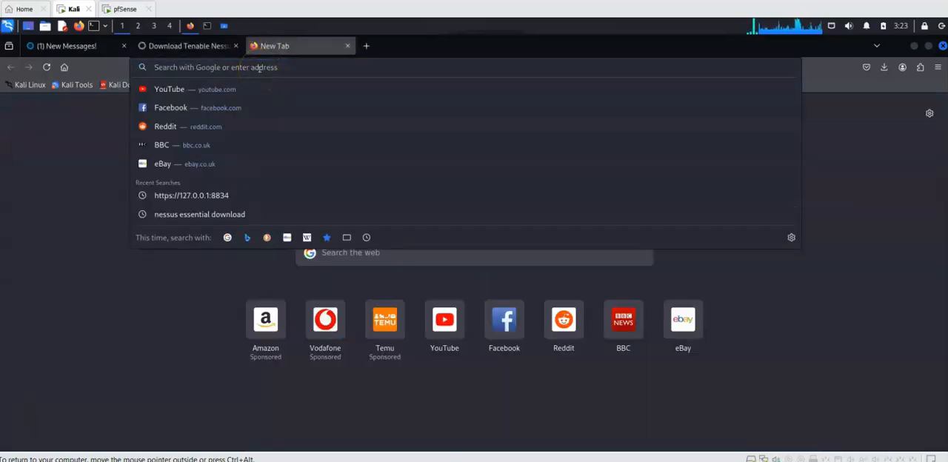
{"action": "type", "text": "https:/"}
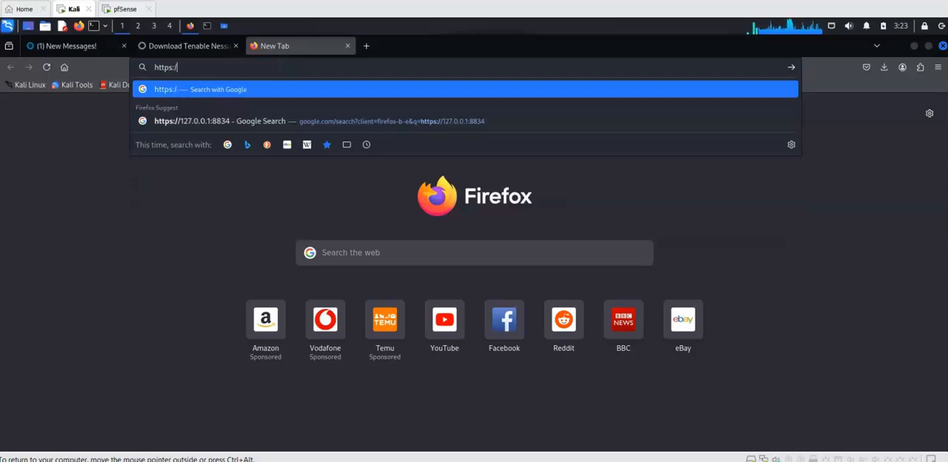
{"action": "type", "text": "/127.1:8834"}
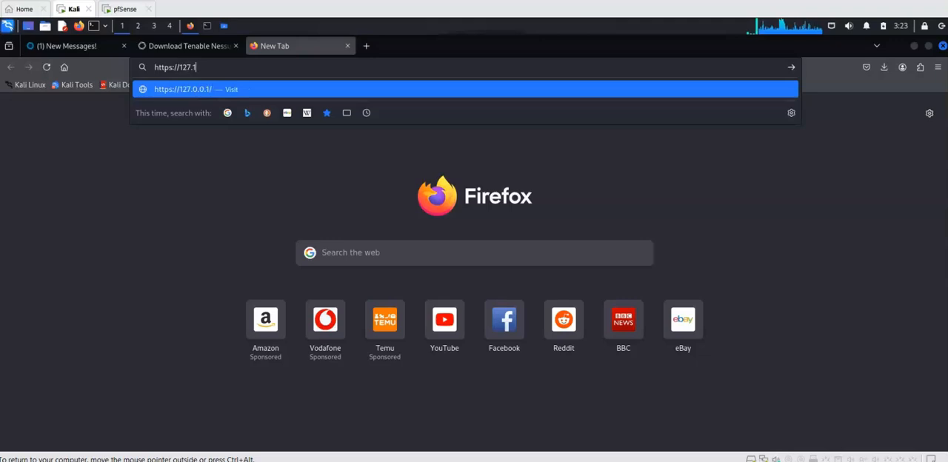
{"action": "key", "text": "BackSpace"}
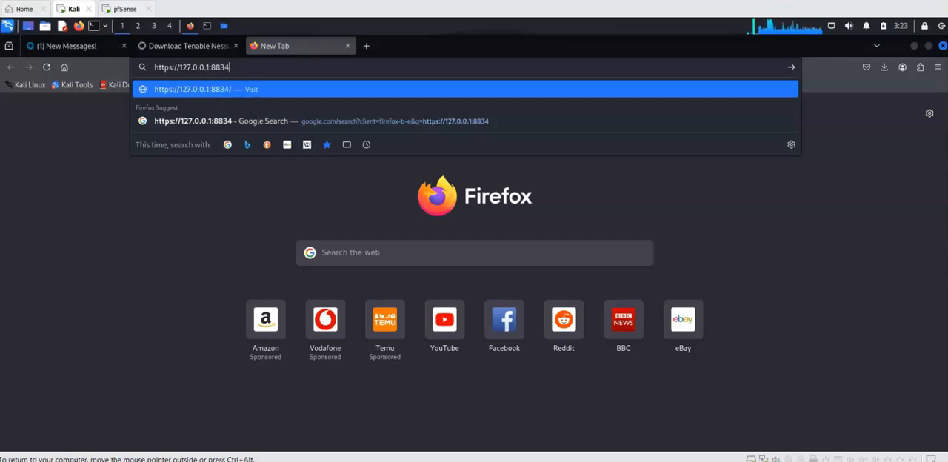
{"action": "key", "text": "Return"}
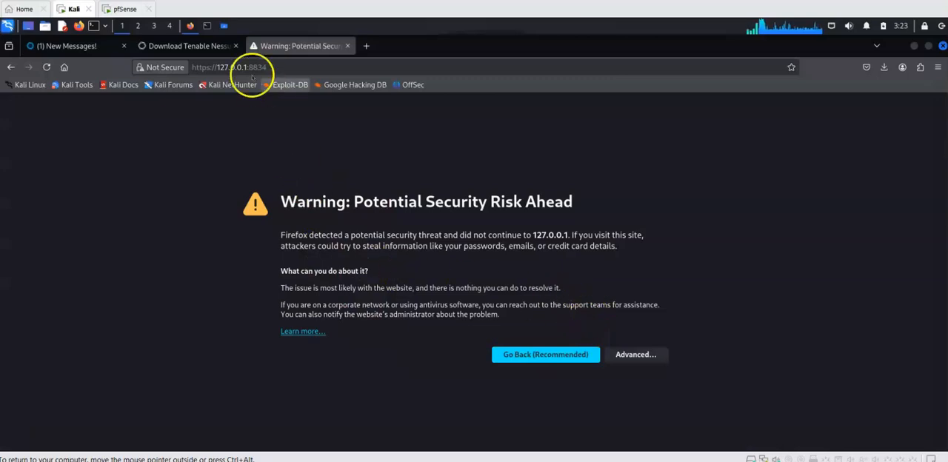
Step: Show the advanced details of the security warning for 127.0.0.1 and accept the risk to continue to the site
{"action": "left_click", "coordinate": [633, 353]}
{"action": "scroll", "coordinate": [458, 250], "scroll_direction": "down", "scroll_amount": 1}
{"action": "scroll", "coordinate": [458, 251], "scroll_direction": "down", "scroll_amount": 2}
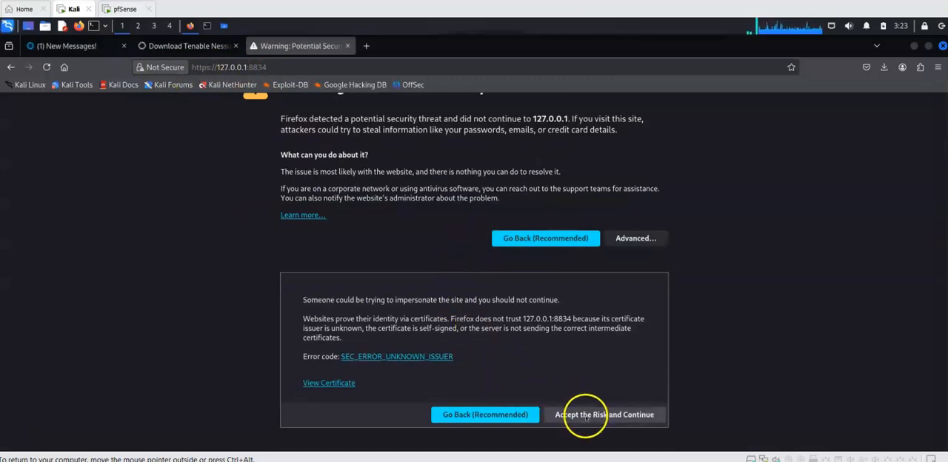
{"action": "left_click", "coordinate": [602, 415]}
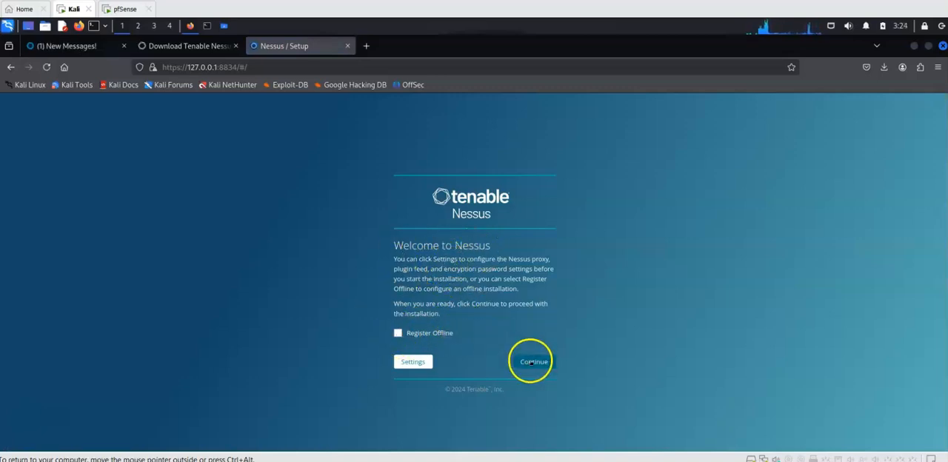
Step: Continue past the Nessus welcome page without offline registration and choose Register for Nessus Essentials as the deployment option
{"action": "left_click", "coordinate": [531, 363]}
{"action": "left_click", "coordinate": [402, 370]}
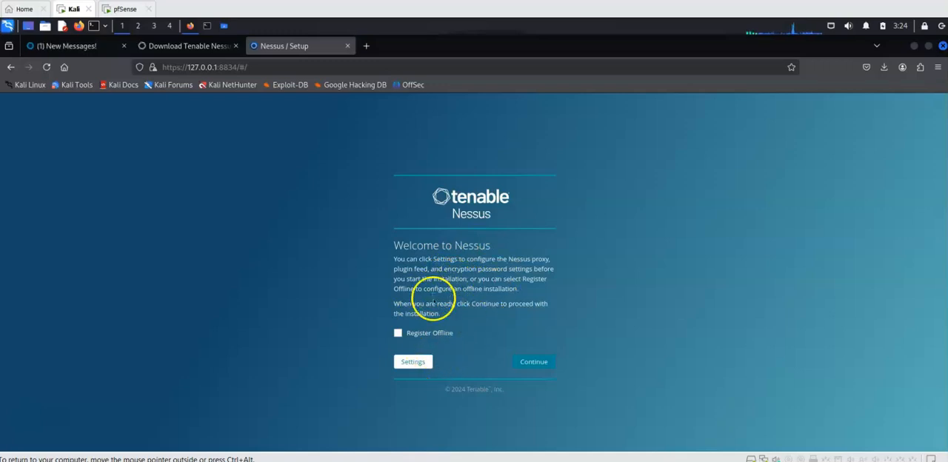
{"action": "left_click", "coordinate": [535, 363]}
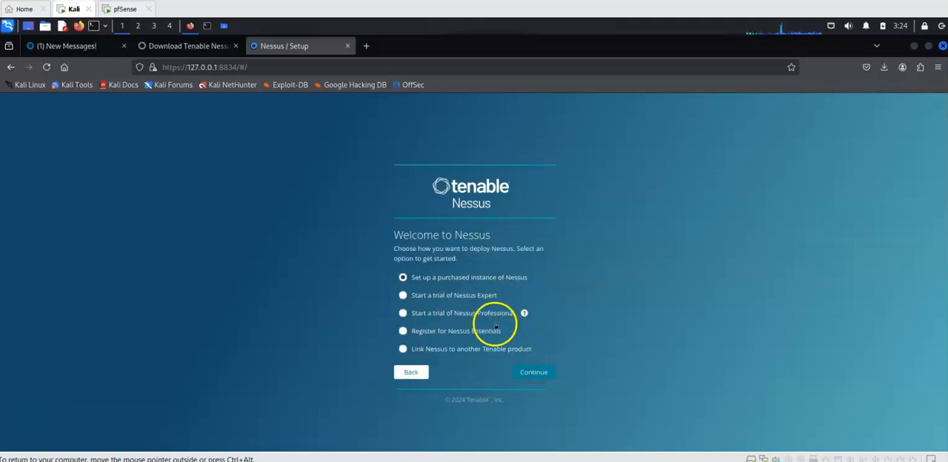
{"action": "left_click", "coordinate": [403, 331]}
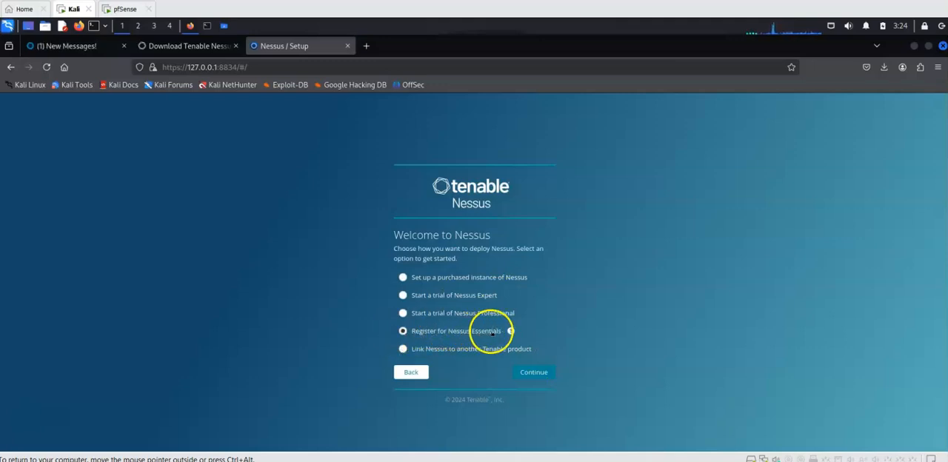
{"action": "left_click", "coordinate": [537, 372]}
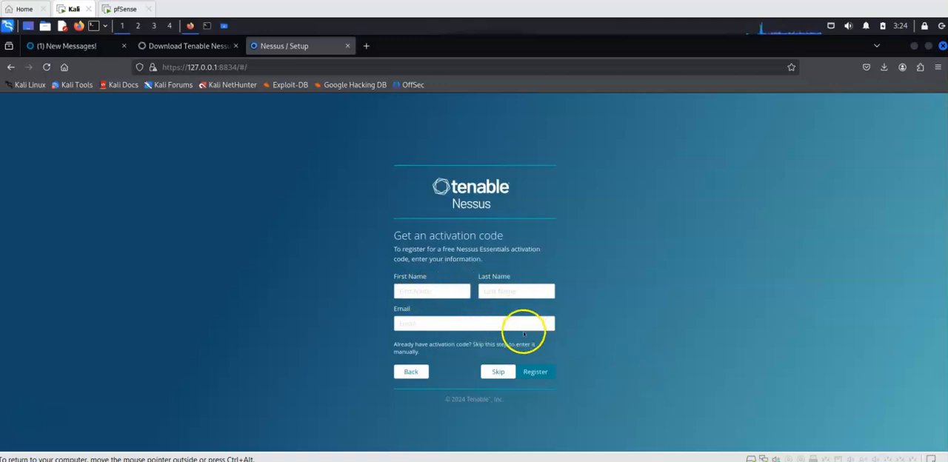
Step: Skip the activation code request form and make the Activation Code field ready for input
{"action": "left_click", "coordinate": [496, 372]}
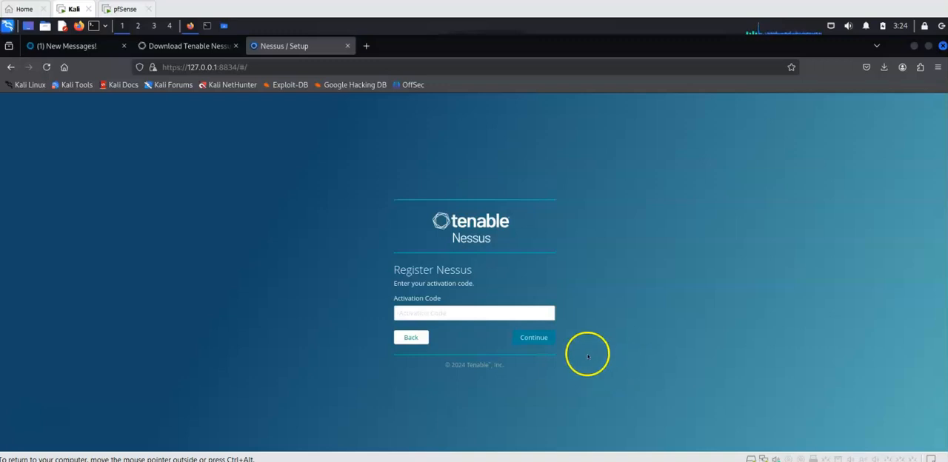
{"action": "left_click", "coordinate": [425, 314]}
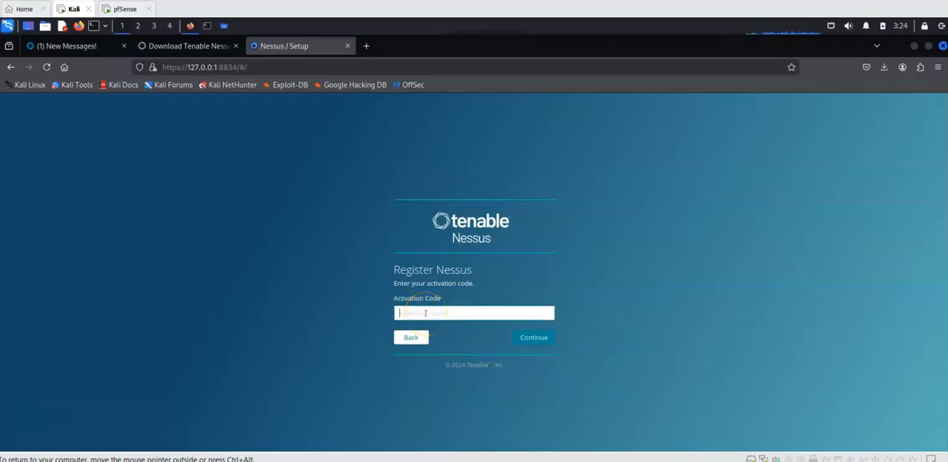